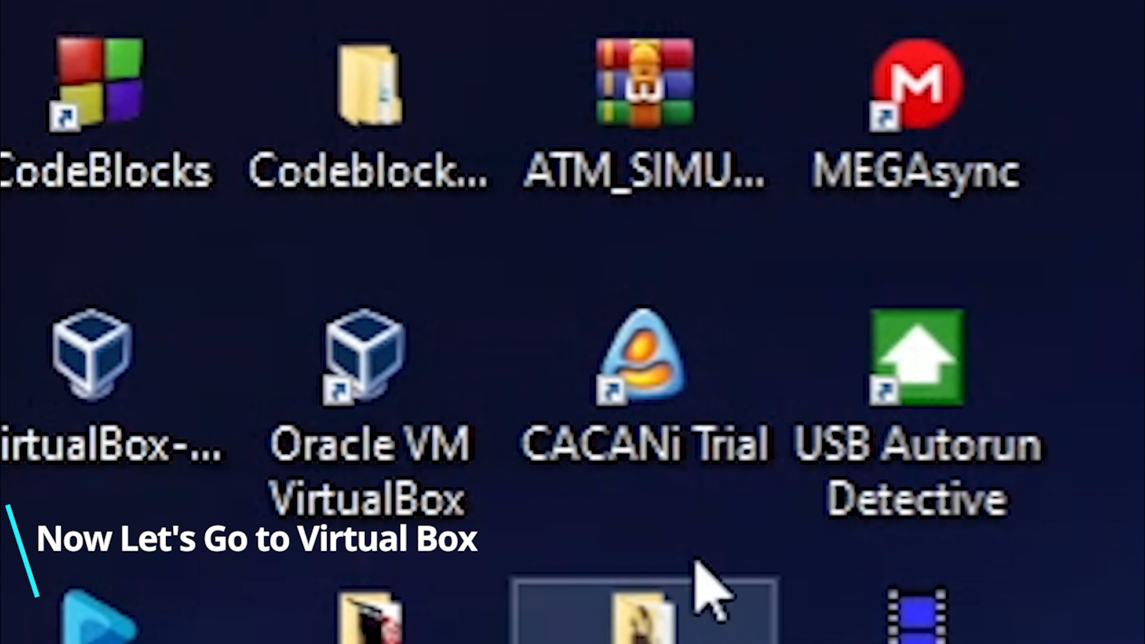
Open Oracle VM VirtualBox and define a new Linux virtual machine named Ubuntu, version Ubuntu (64-bit), with 2000 MB of memory.
double_click(367, 411)
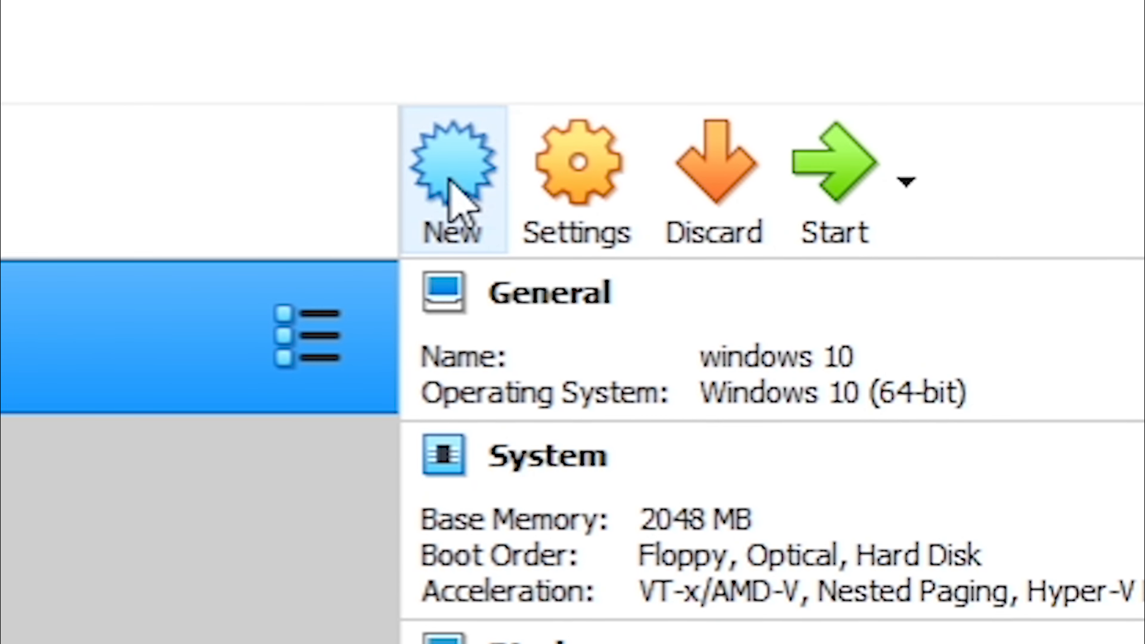
click(449, 183)
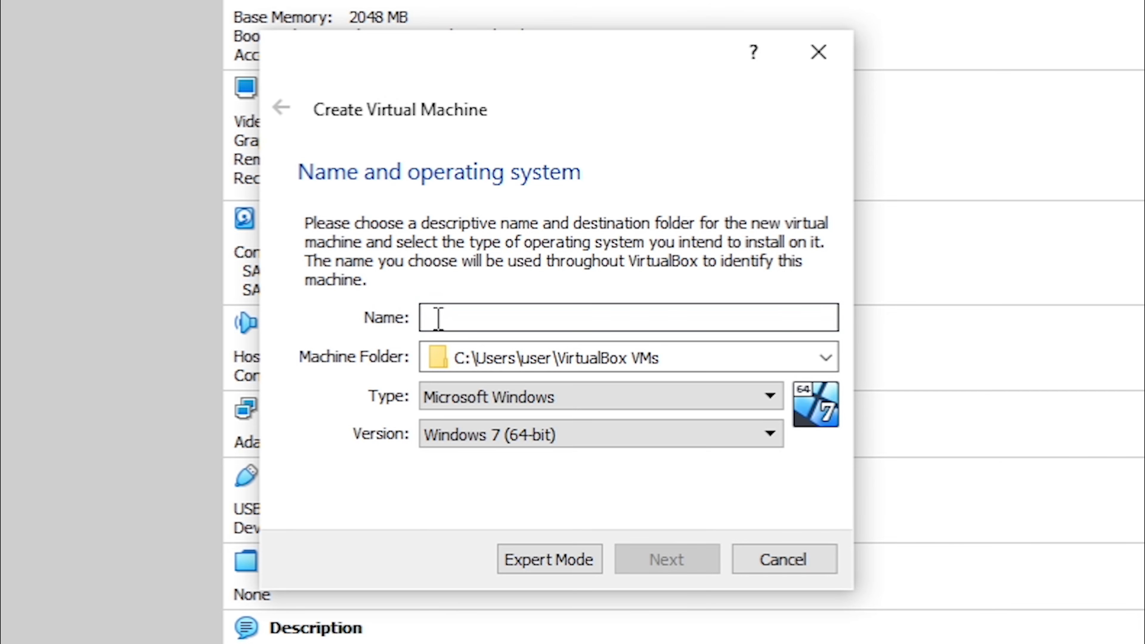
text(Ubun)
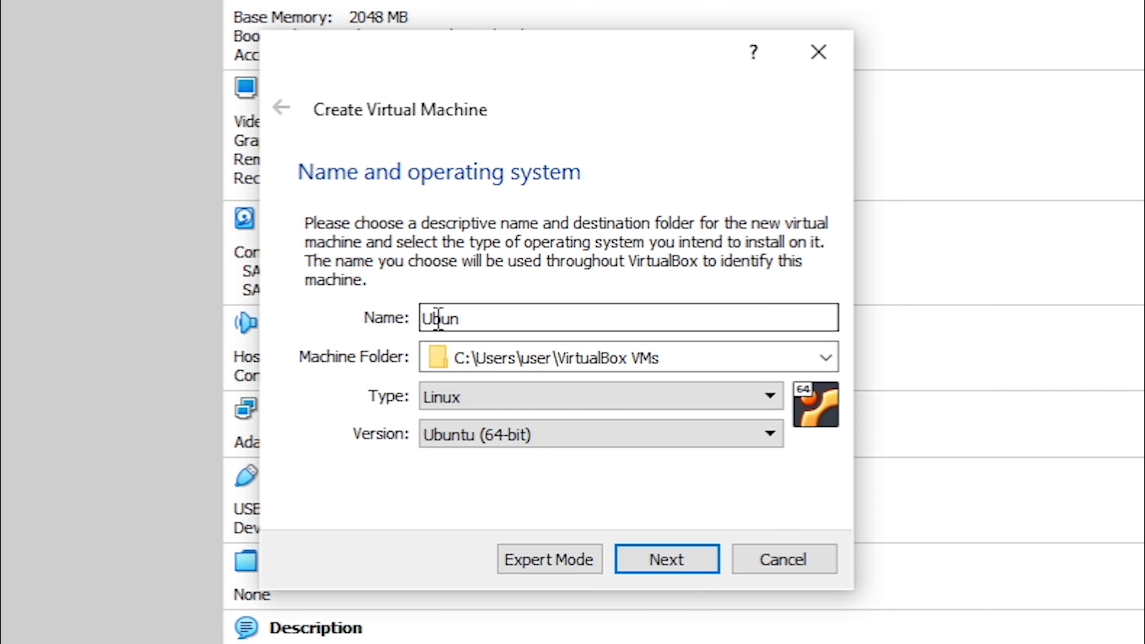
text(tu)
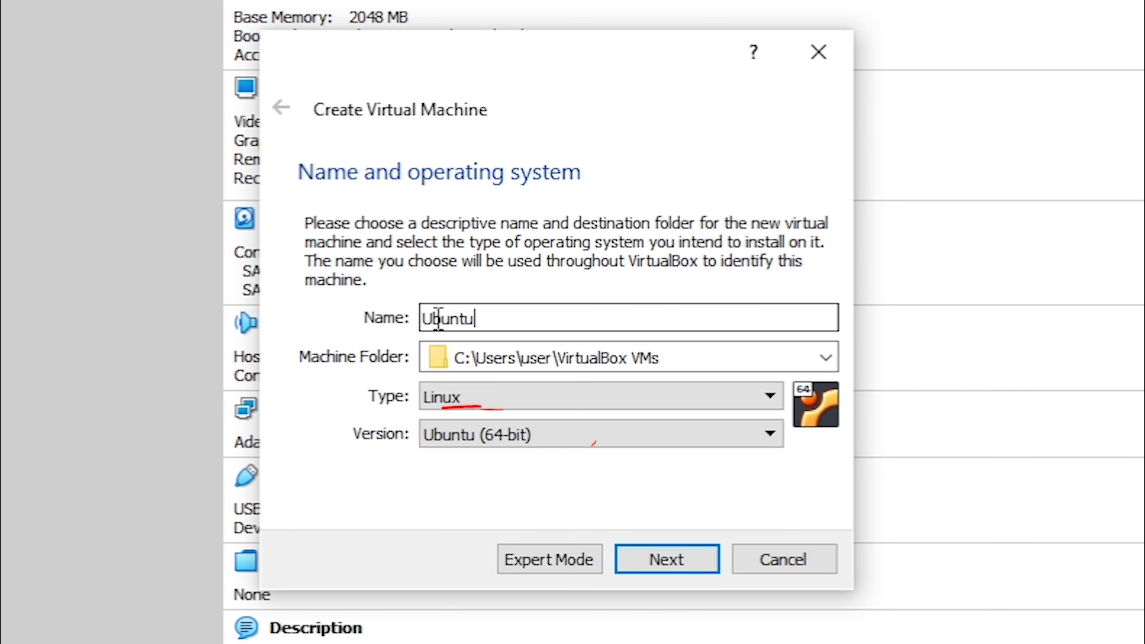
click(669, 557)
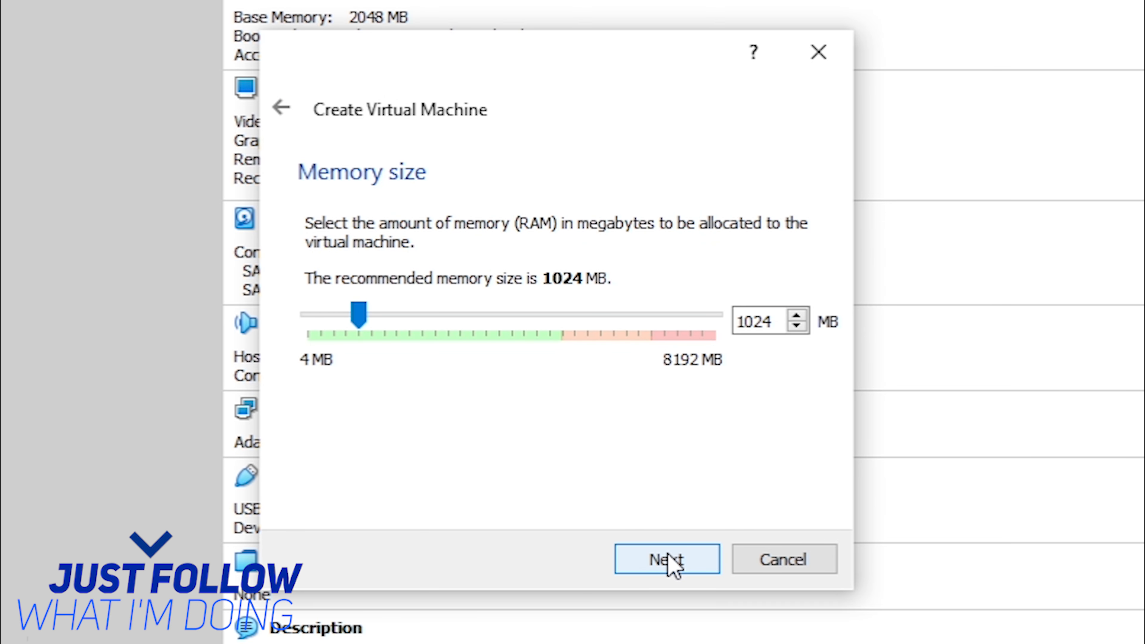
click(669, 558)
Create a dynamically allocated VDI virtual hard disk of 20 GB for the Ubuntu machine.
click(649, 569)
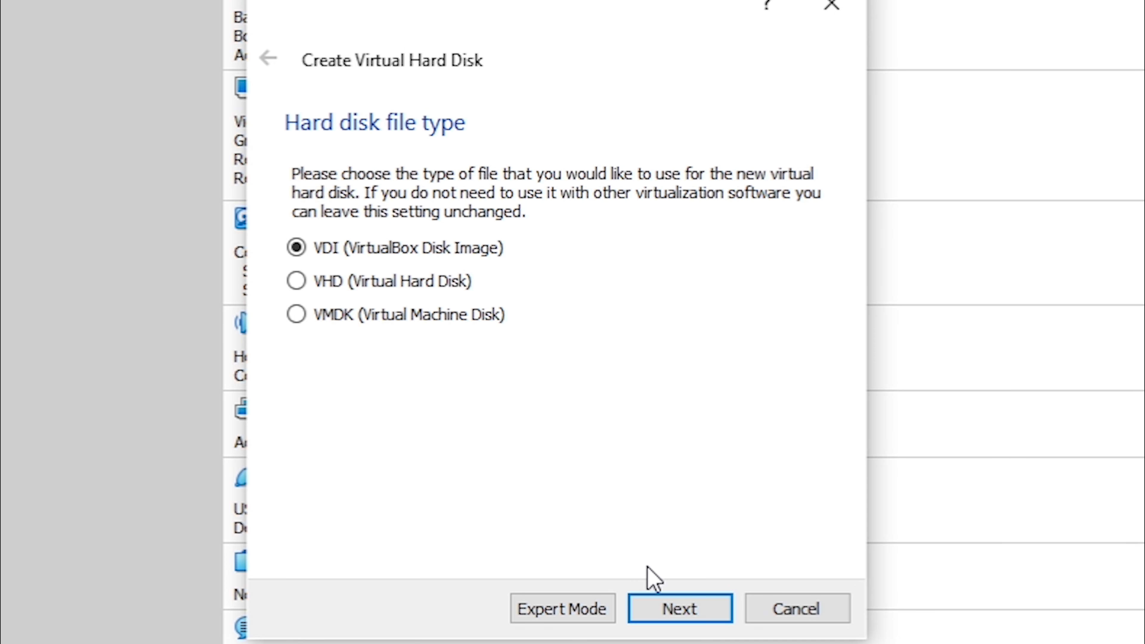
click(671, 612)
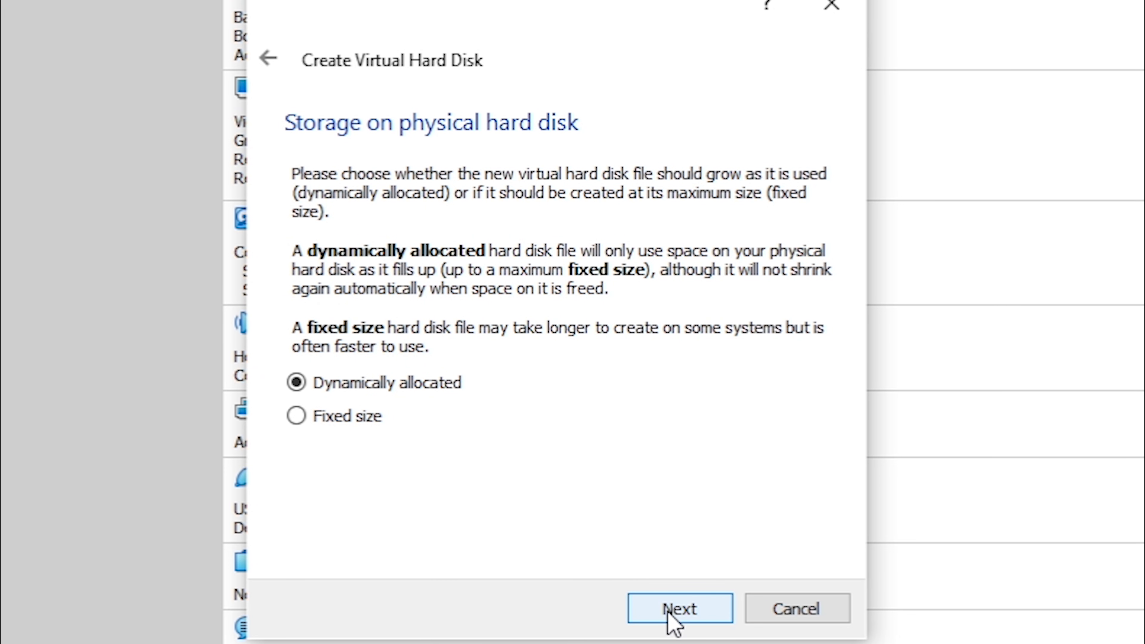
click(672, 612)
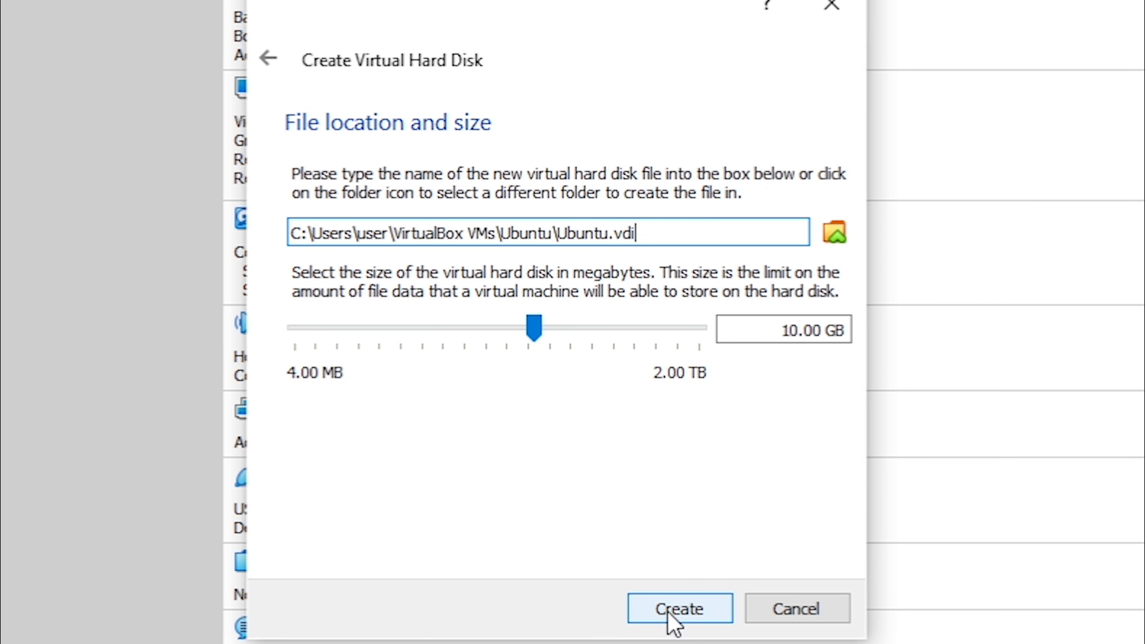
click(791, 329)
key(BackSpace)
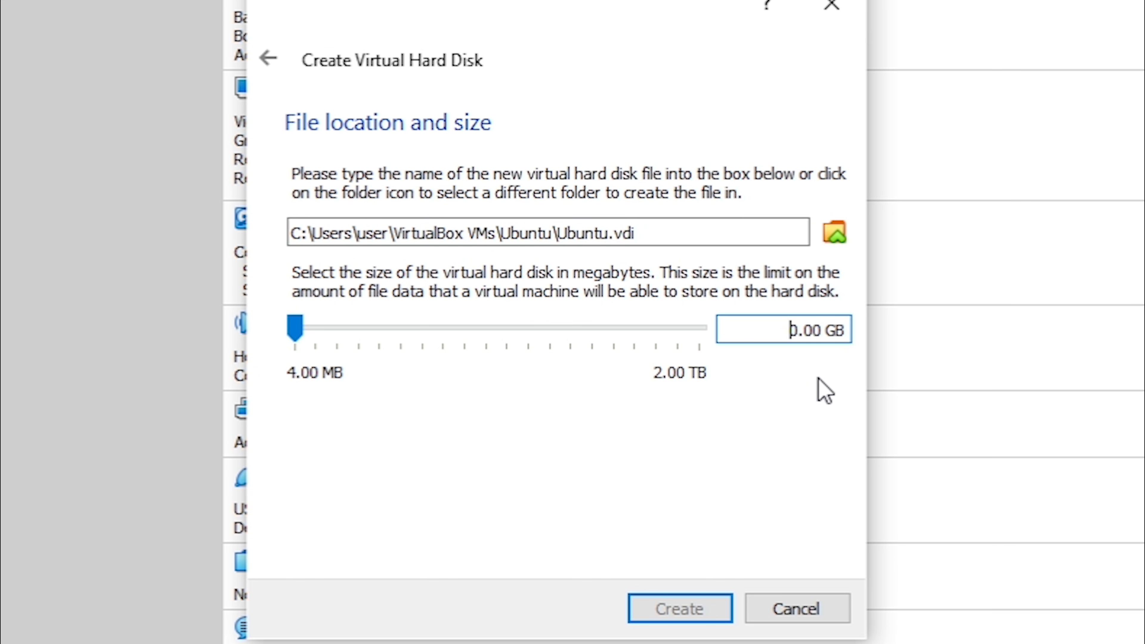
text(2)
click(653, 616)
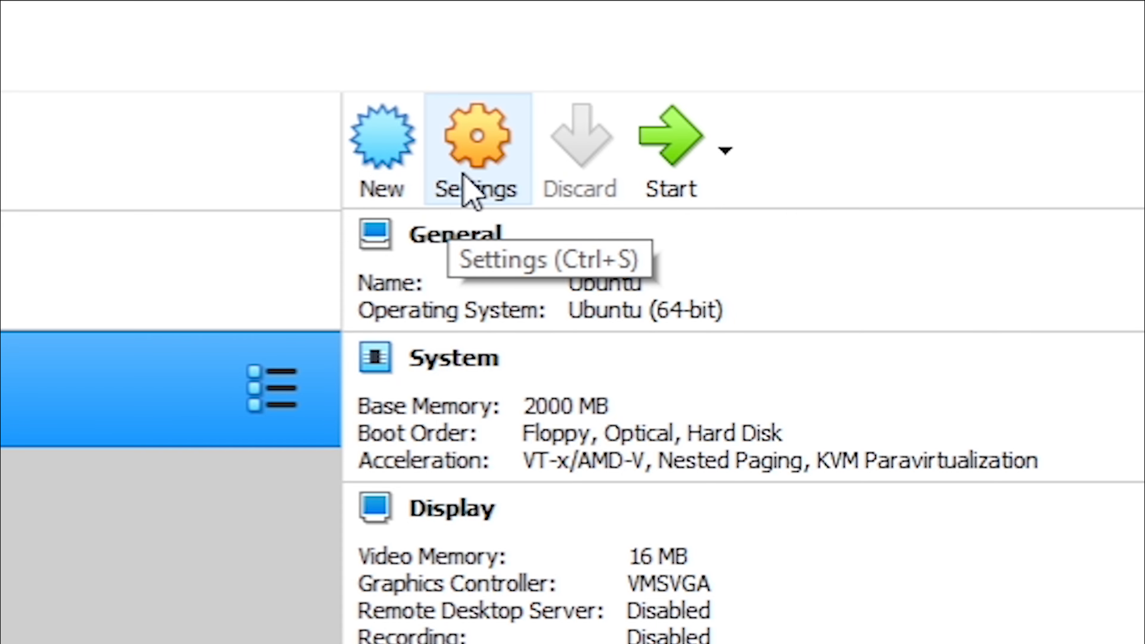
In the Ubuntu machine's settings, set both Shared Clipboard and Drag'n'Drop to Bidirectional.
click(466, 180)
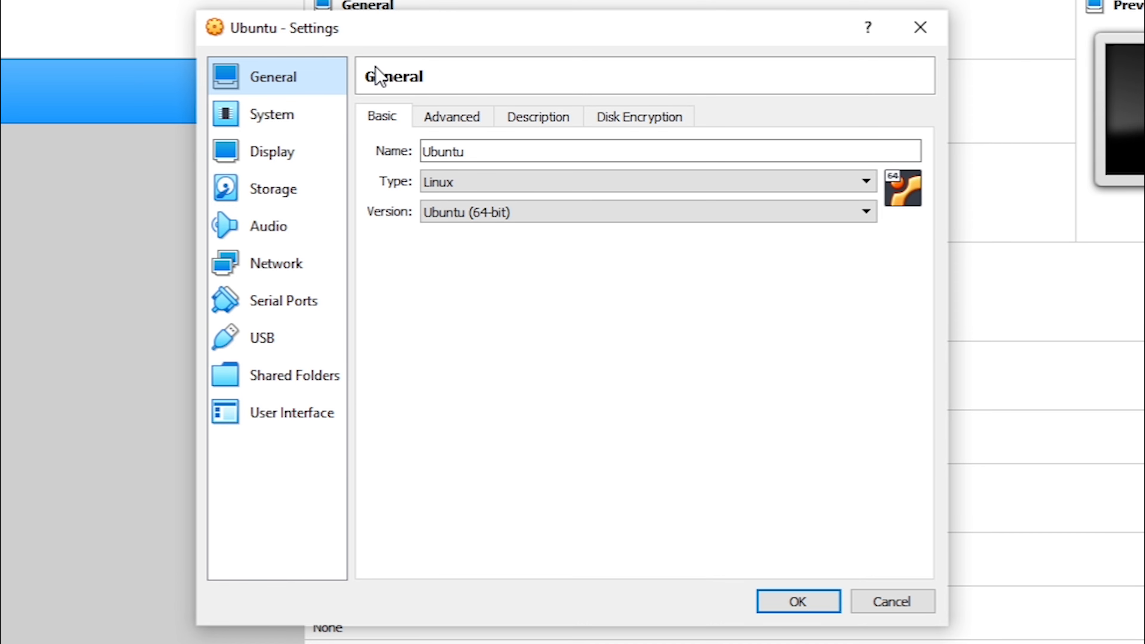
click(449, 119)
click(491, 186)
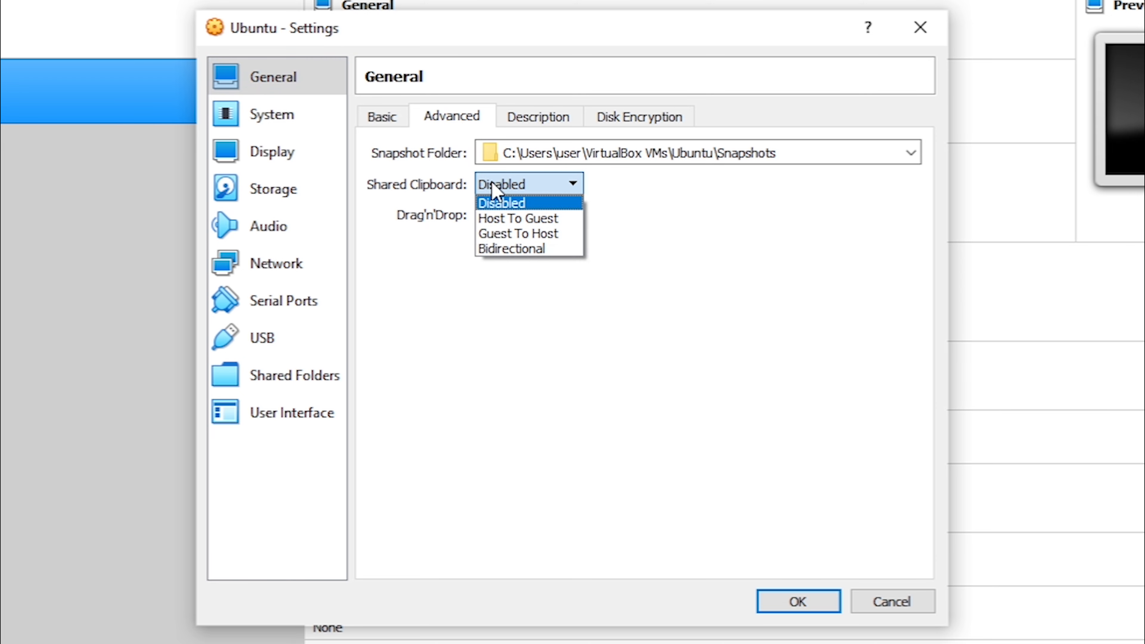
click(501, 249)
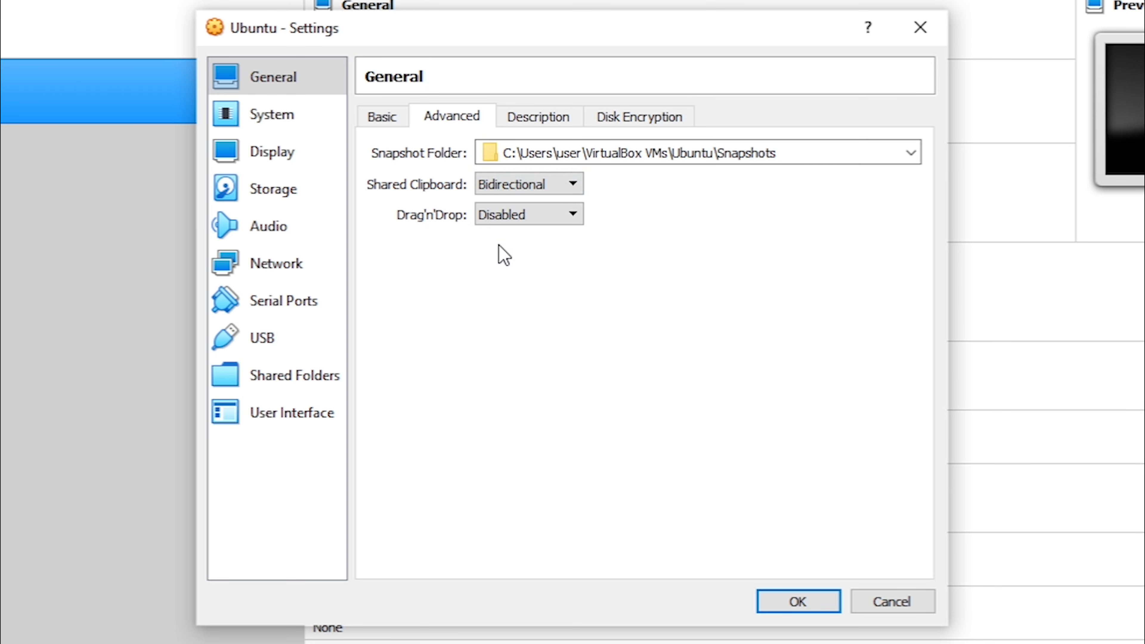
click(498, 216)
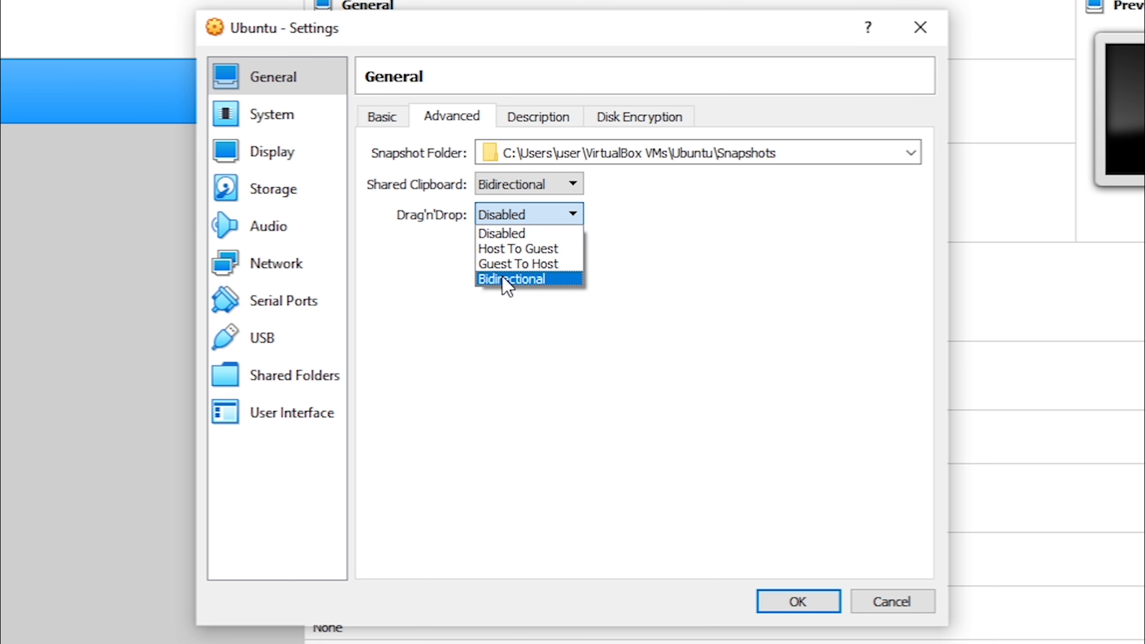
click(506, 280)
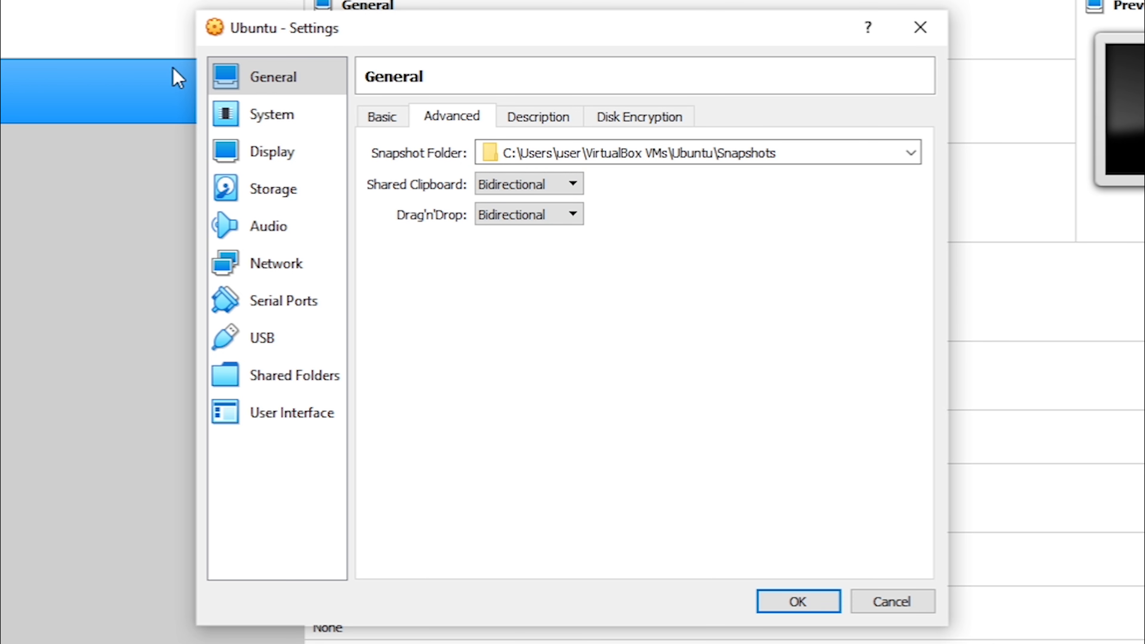
Set the Ubuntu machine's processor count to 2.
click(286, 119)
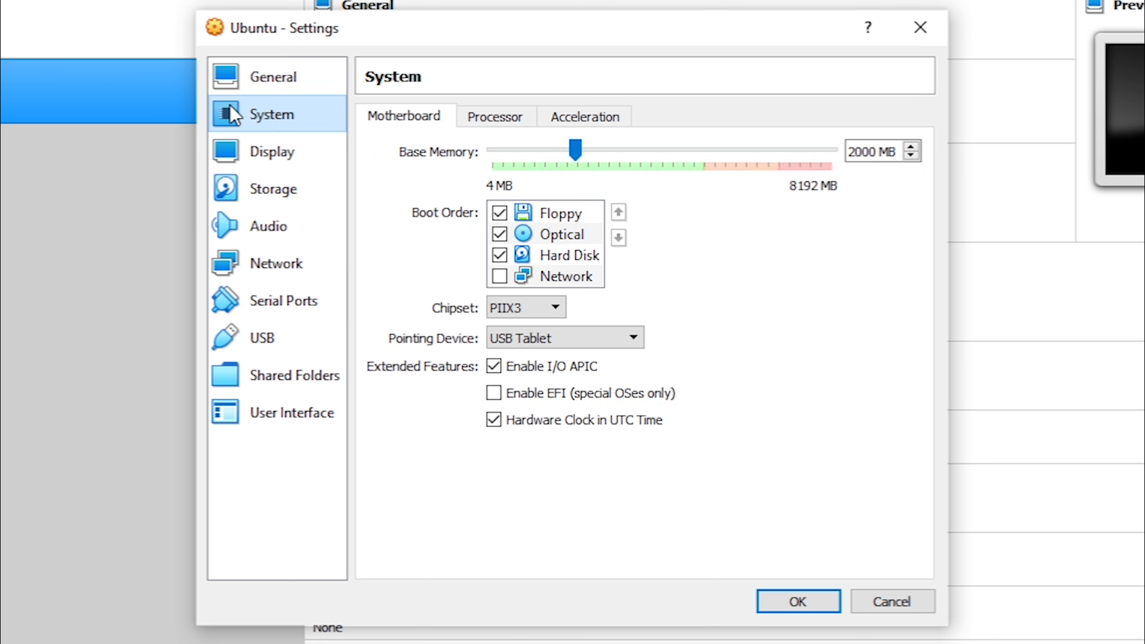
click(471, 122)
click(492, 151)
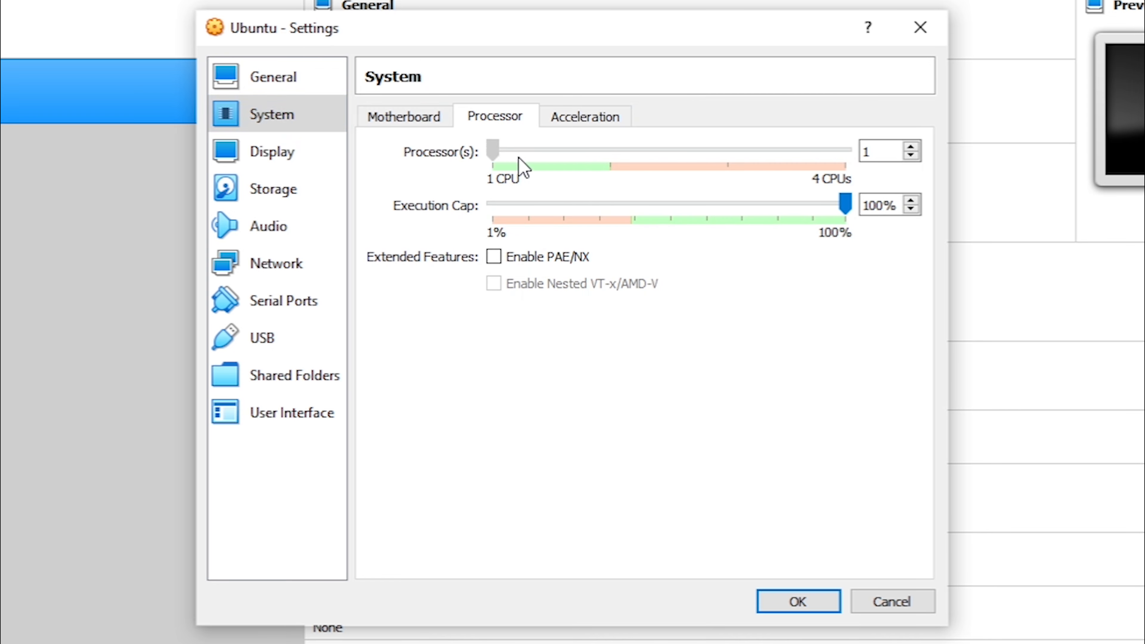
drag(518, 158, 569, 166)
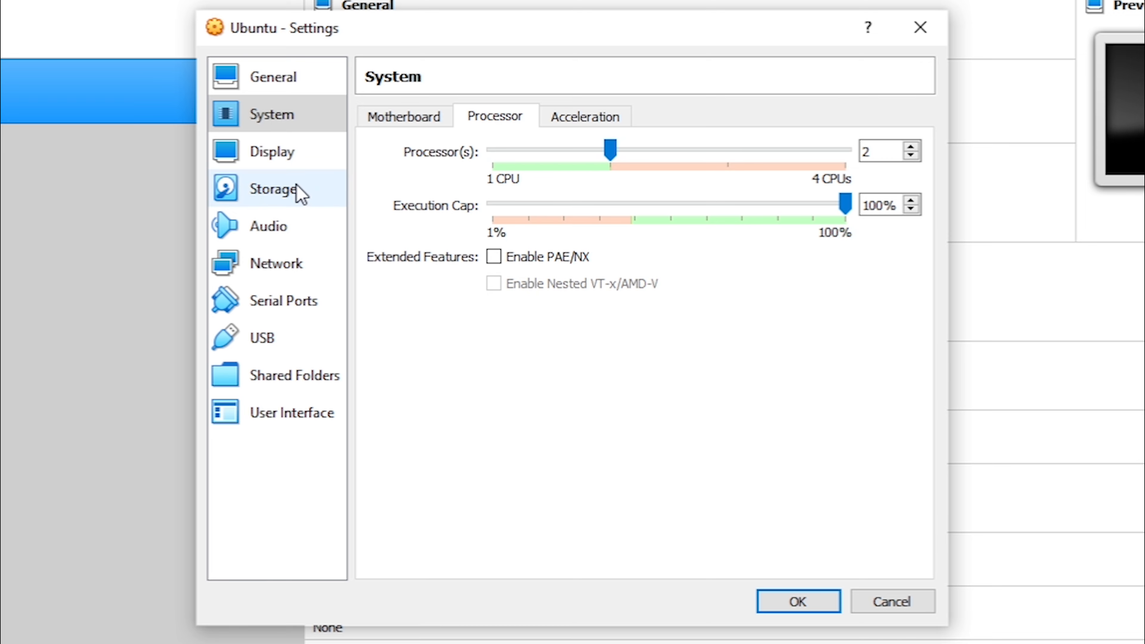
Attach ubuntu-20.04.2.0-desktop-amd64.iso from Downloads to the empty IDE optical drive and save the machine settings.
click(295, 194)
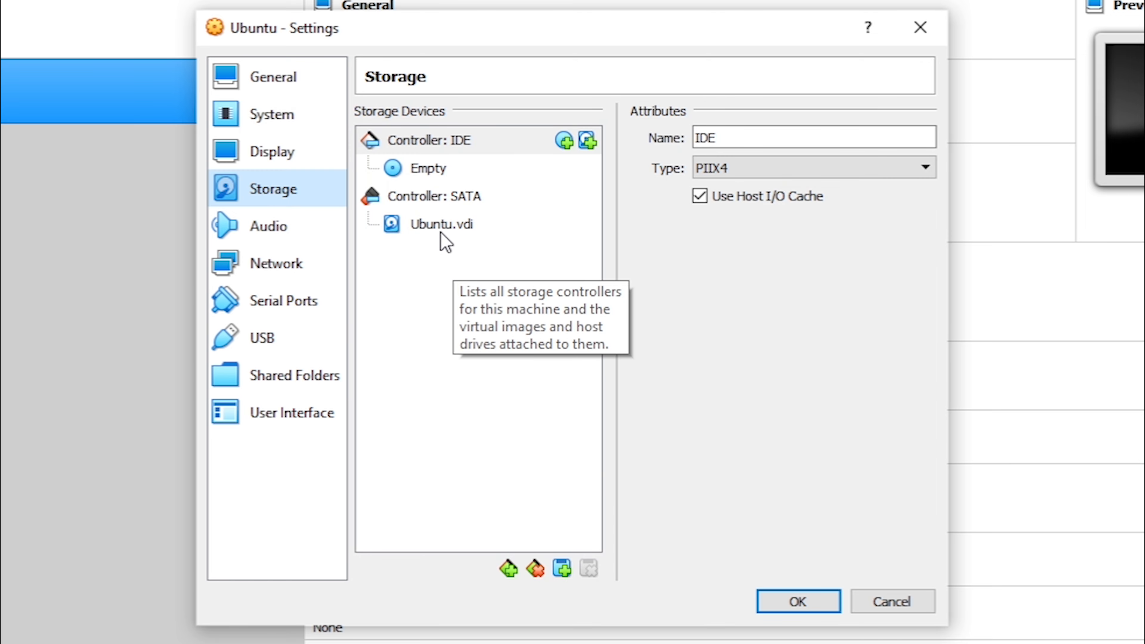
click(398, 174)
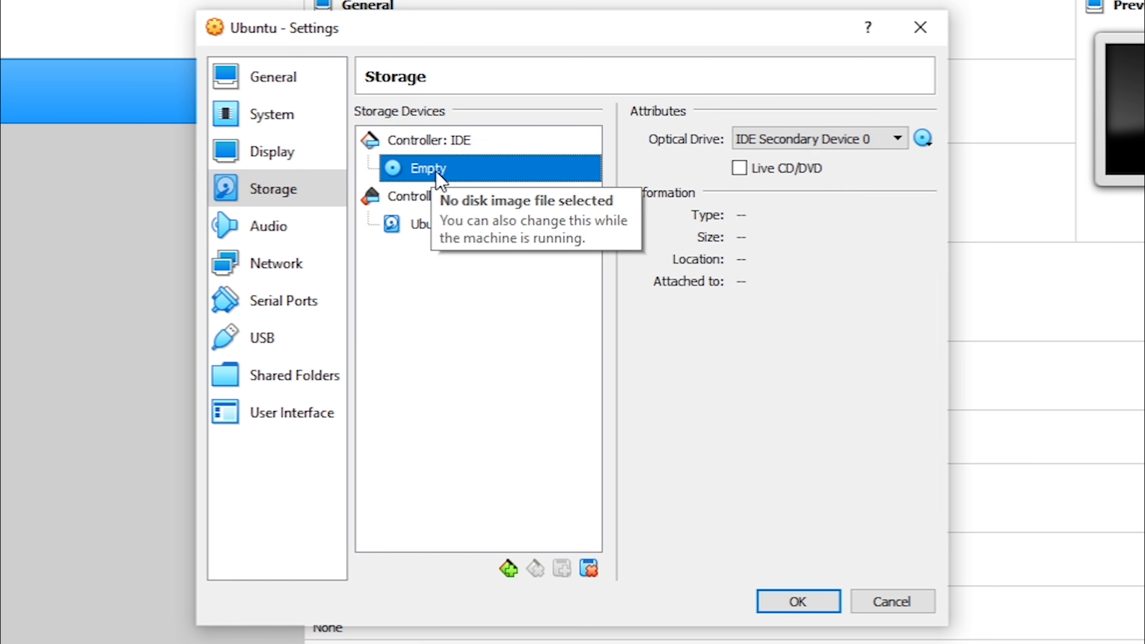
click(923, 139)
click(952, 193)
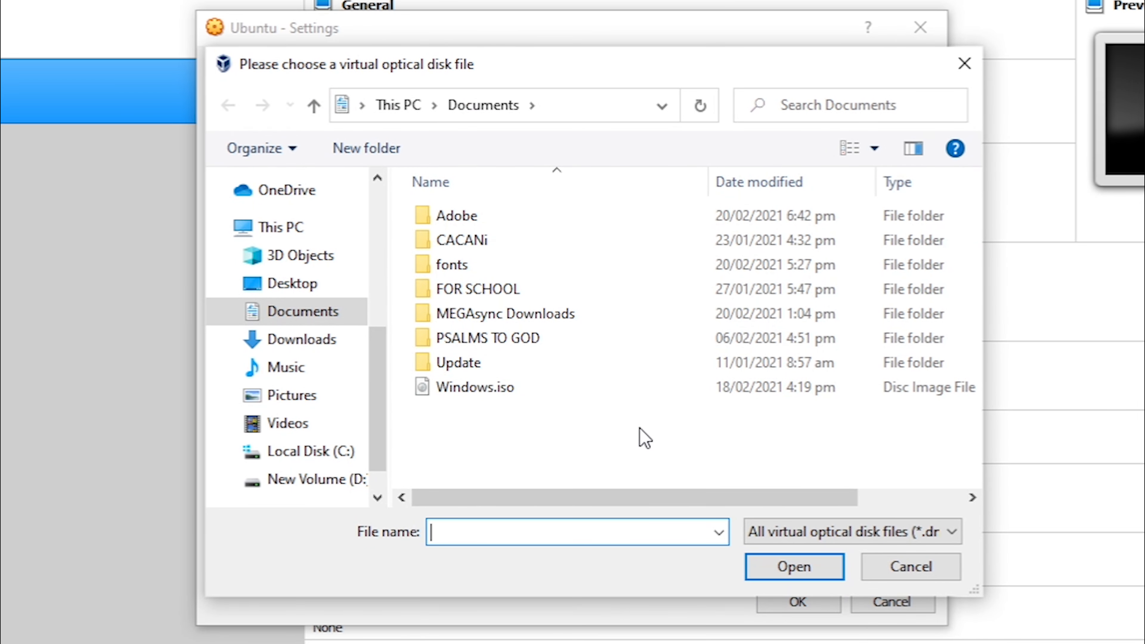
click(315, 348)
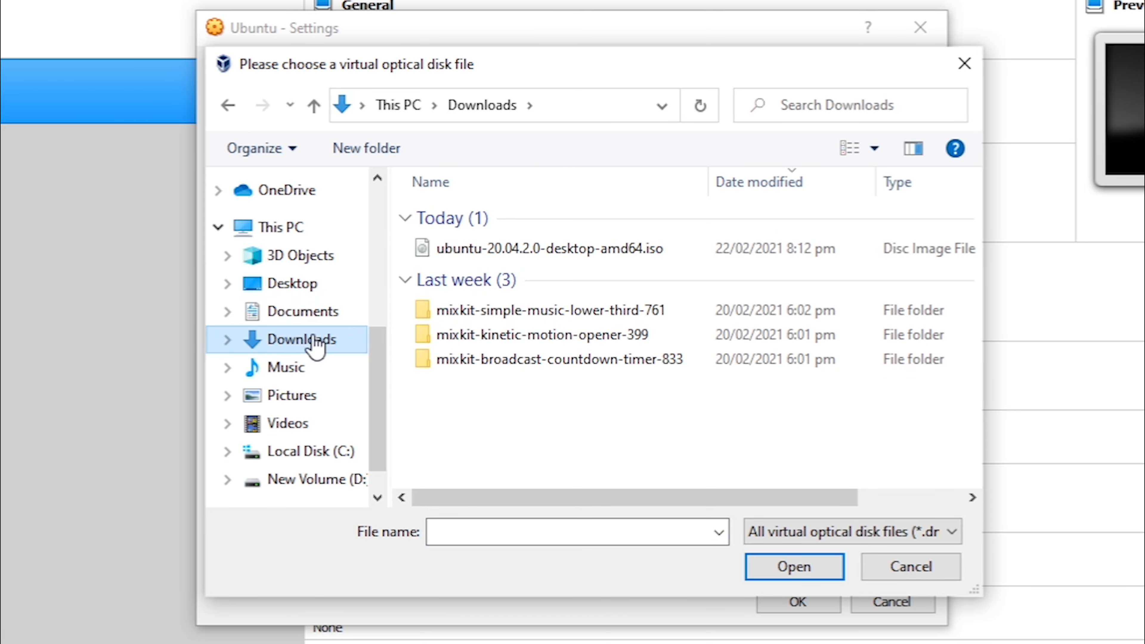
click(606, 252)
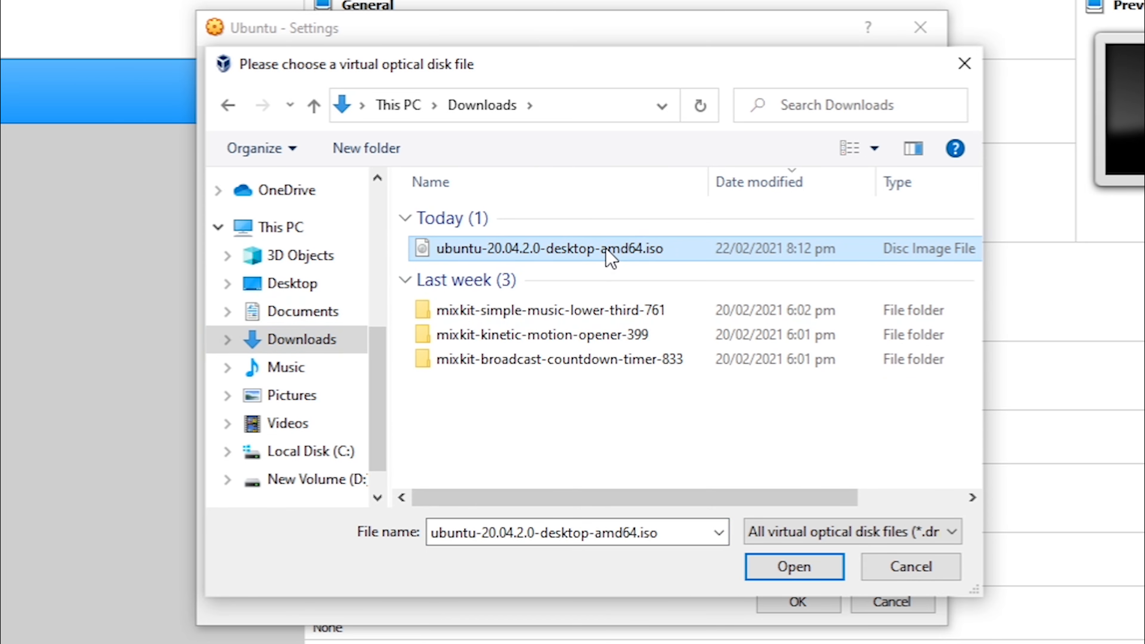
click(795, 567)
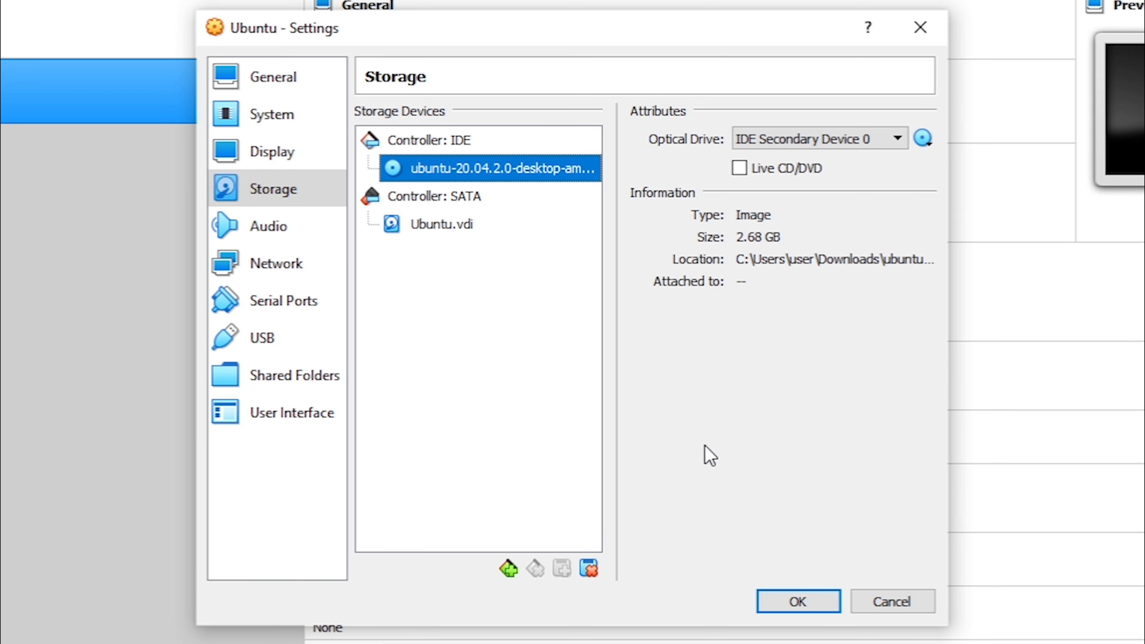
click(794, 605)
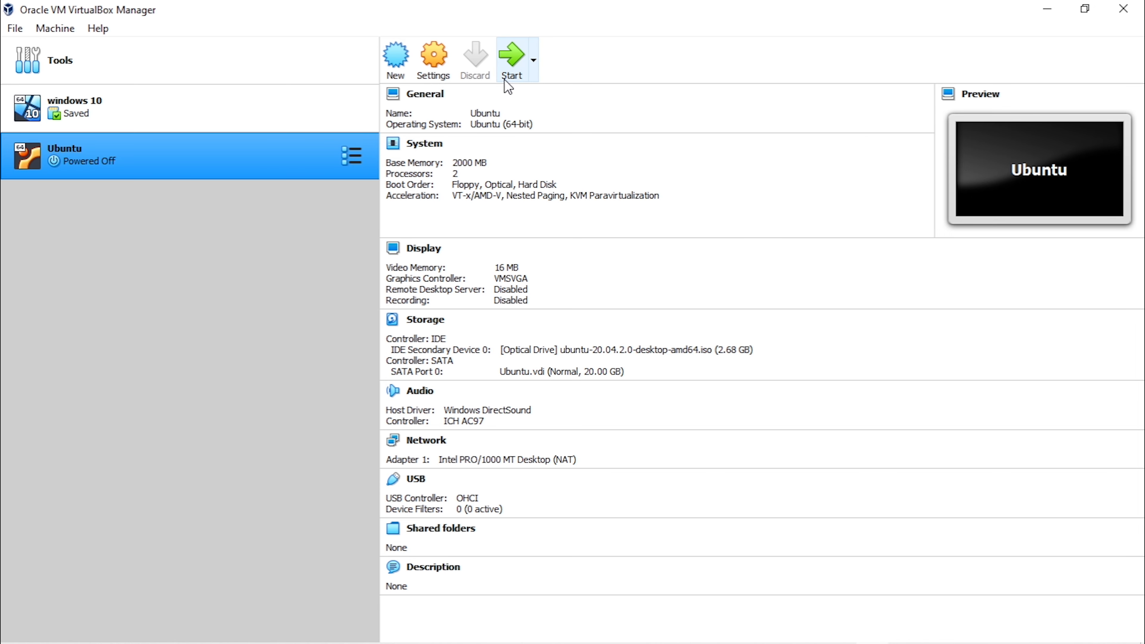
Start the Ubuntu machine from ubuntu-20.04.2.0-desktop-amd64.iso and choose to install Ubuntu in English.
click(512, 71)
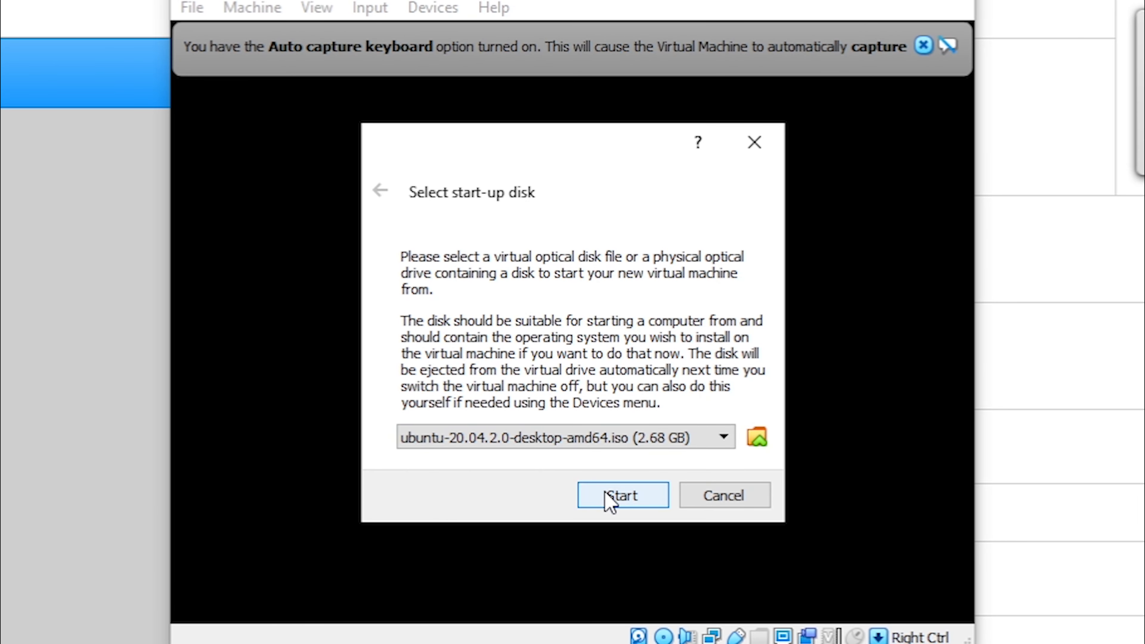
click(613, 485)
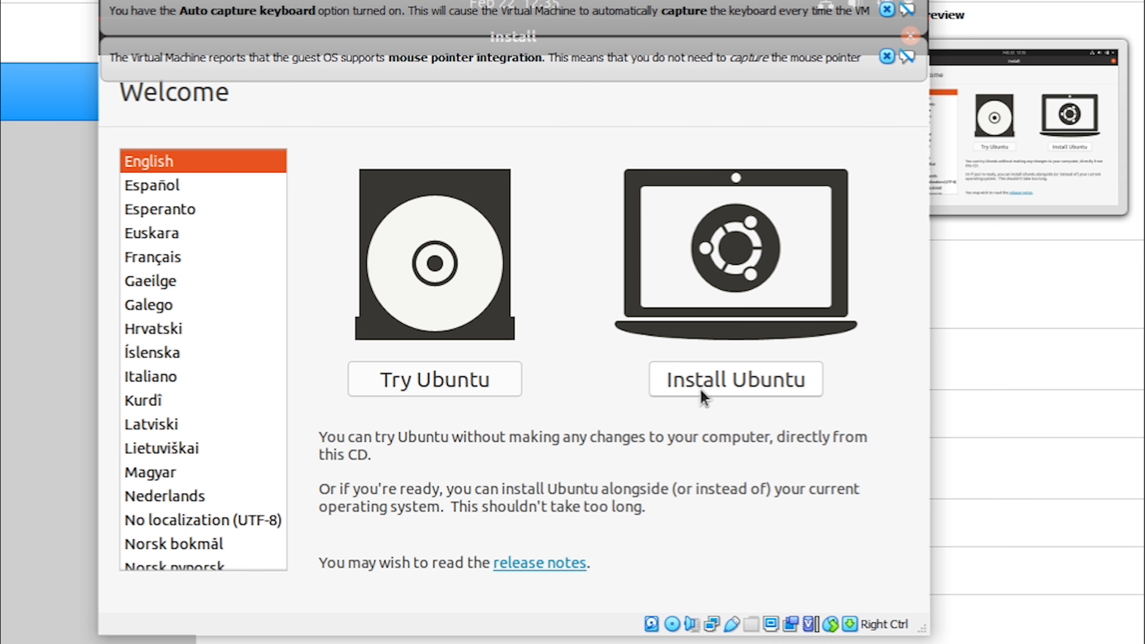
click(702, 384)
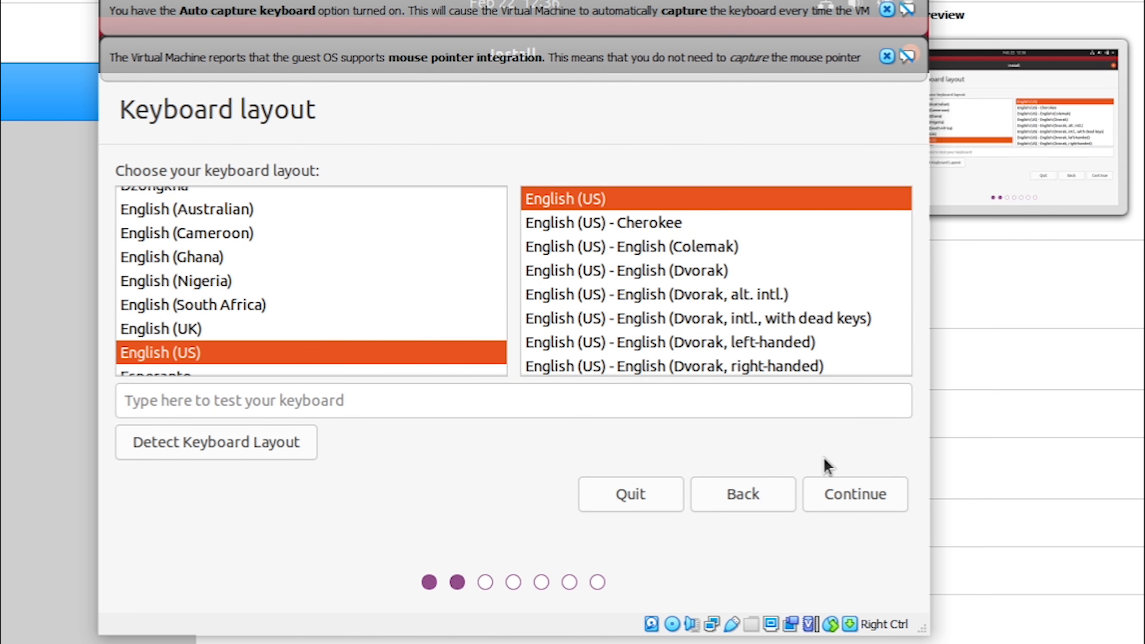
Accept the English (US) keyboard layout and a normal installation with update downloads, and enable third-party software.
click(851, 501)
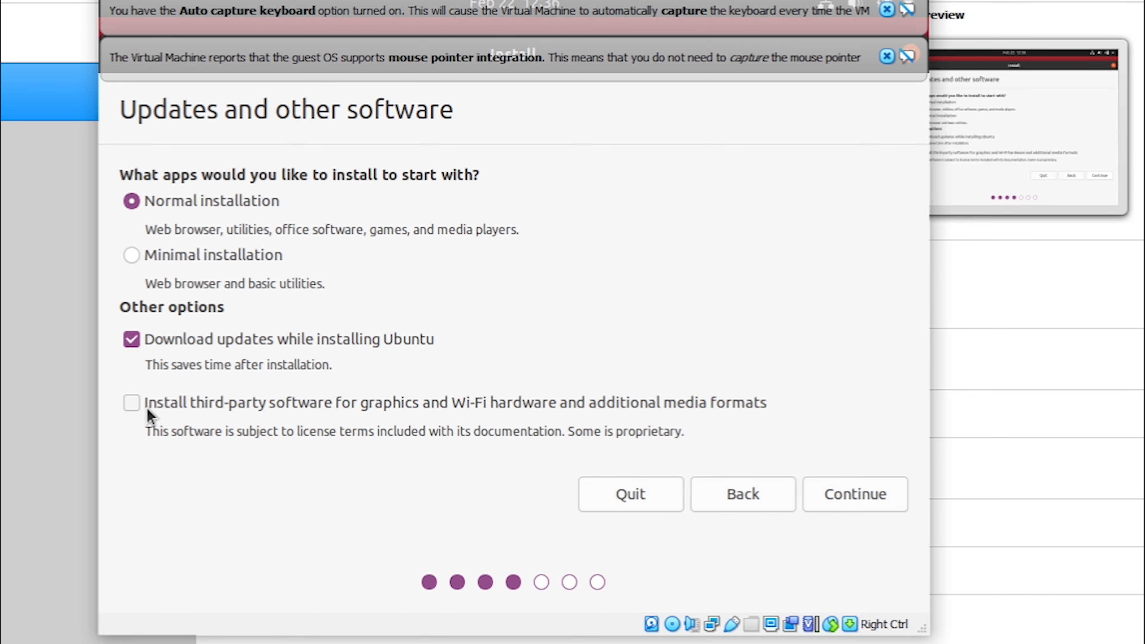
click(131, 403)
click(857, 492)
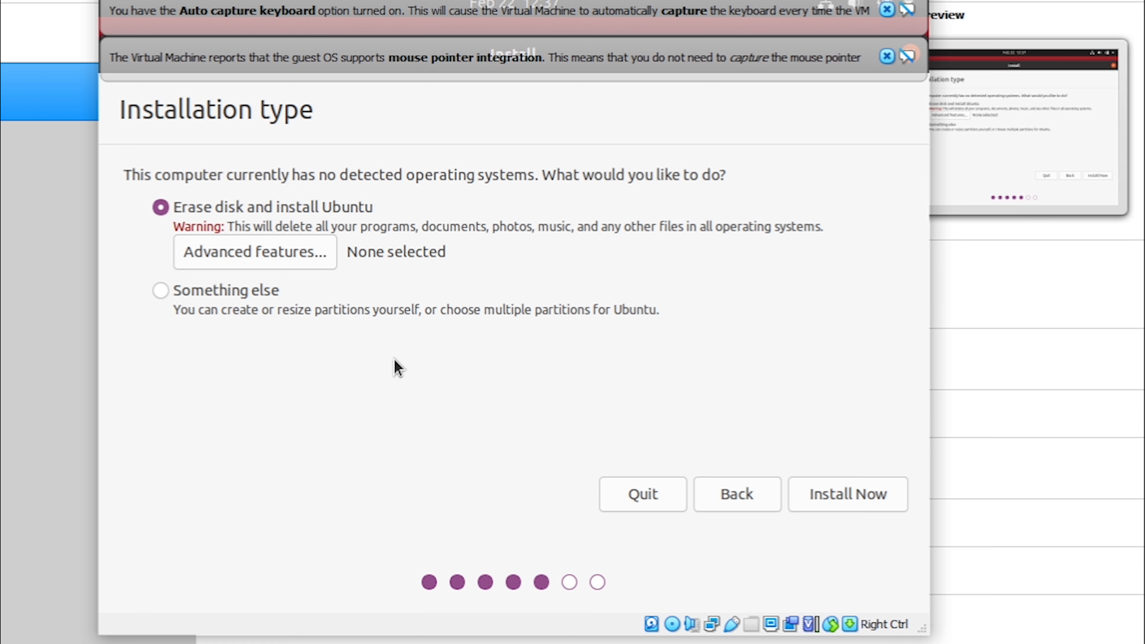
Erase the disk to install Ubuntu, agree to write the disk changes, and accept Manila as the location.
click(834, 496)
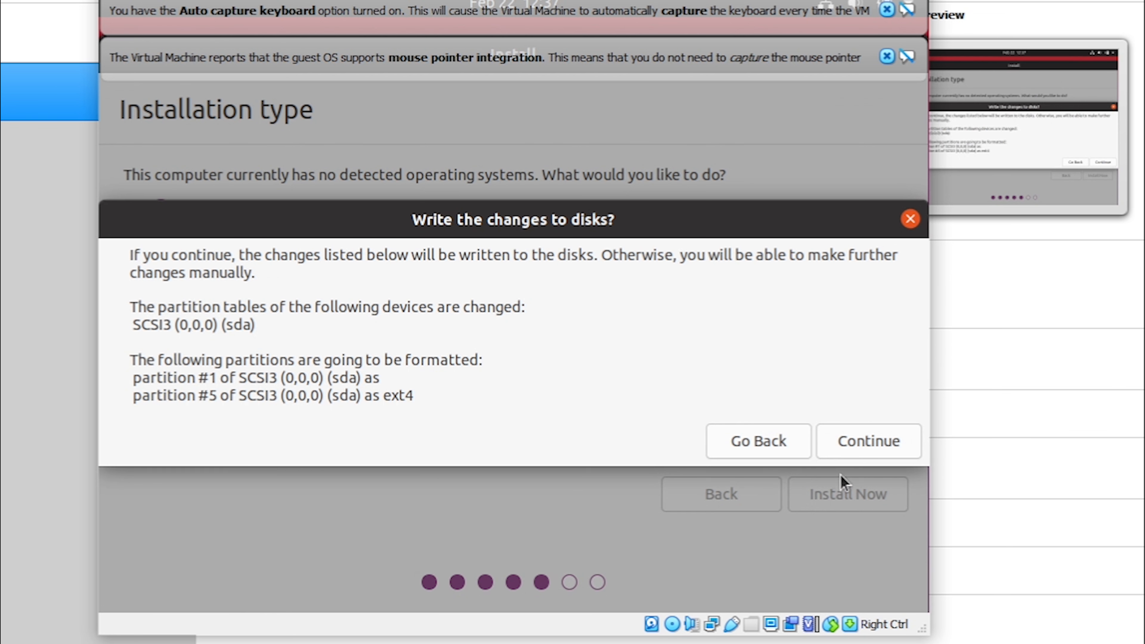
click(851, 439)
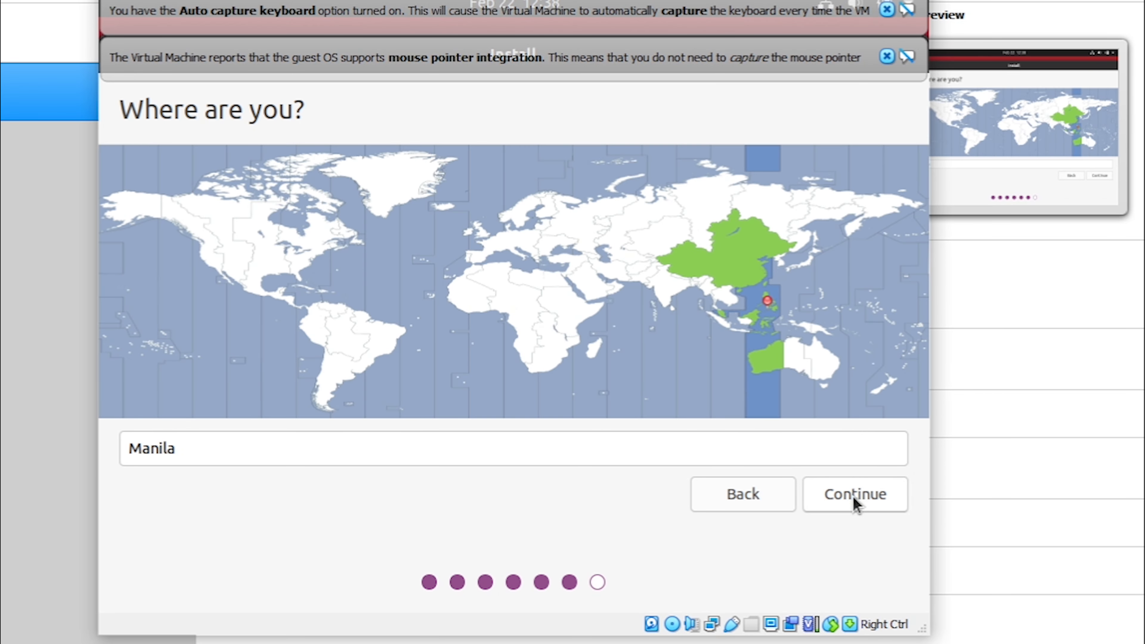
click(855, 502)
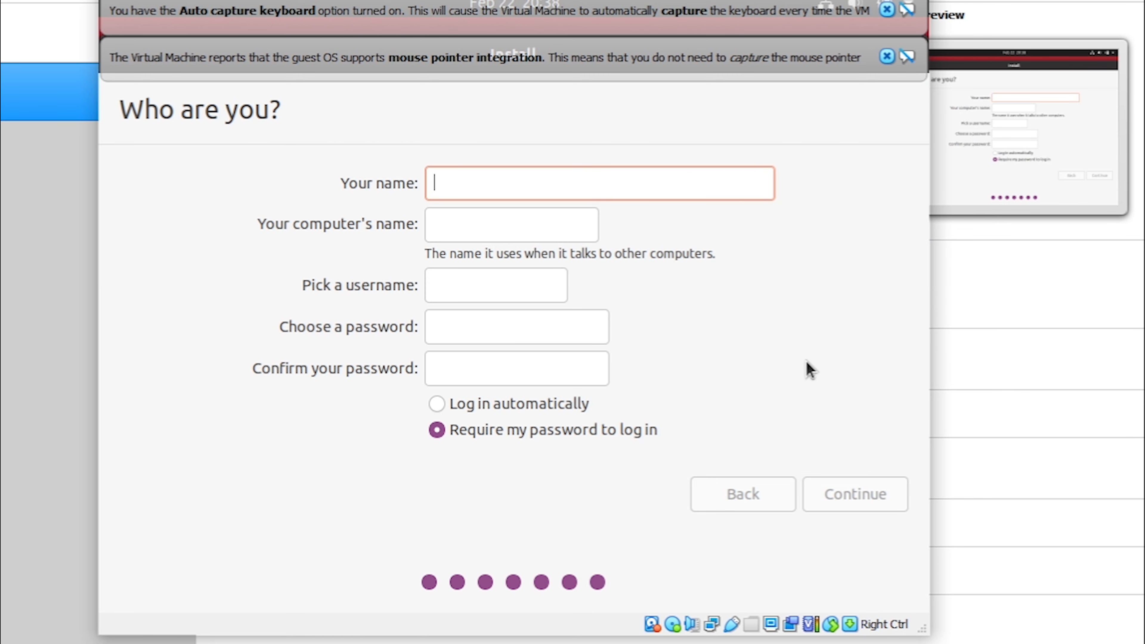
Fill in the user's name, computer name Kyot, username and account password with confirmation, keep the password required at login, and continue the installation.
text(Pogi)
drag(543, 224, 366, 222)
text(Kyot)
double_click(552, 284)
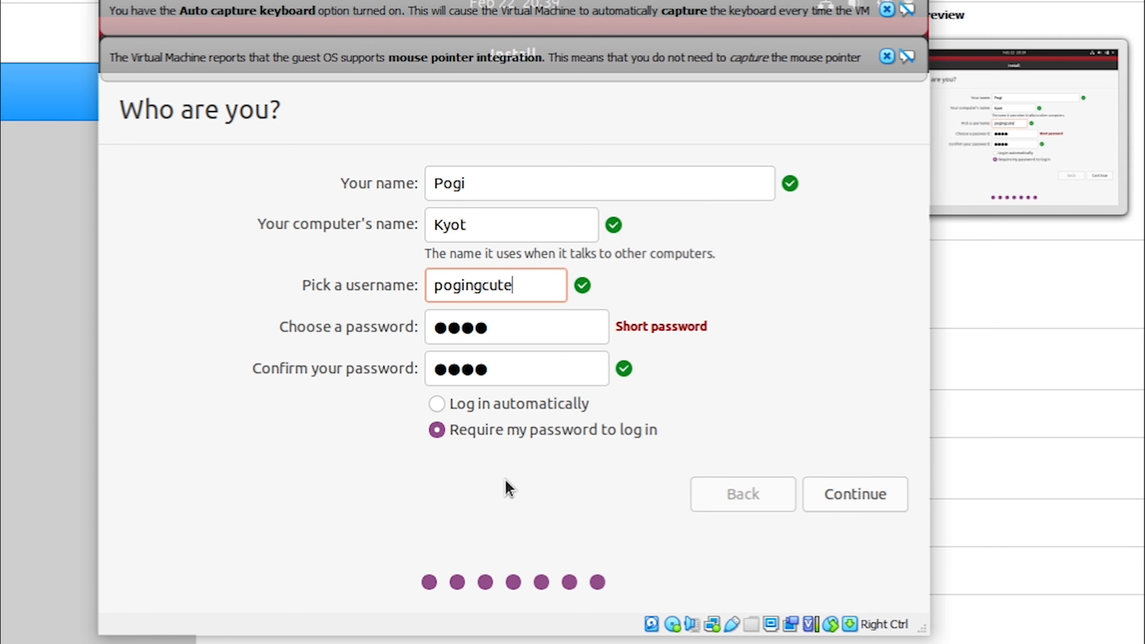
click(846, 497)
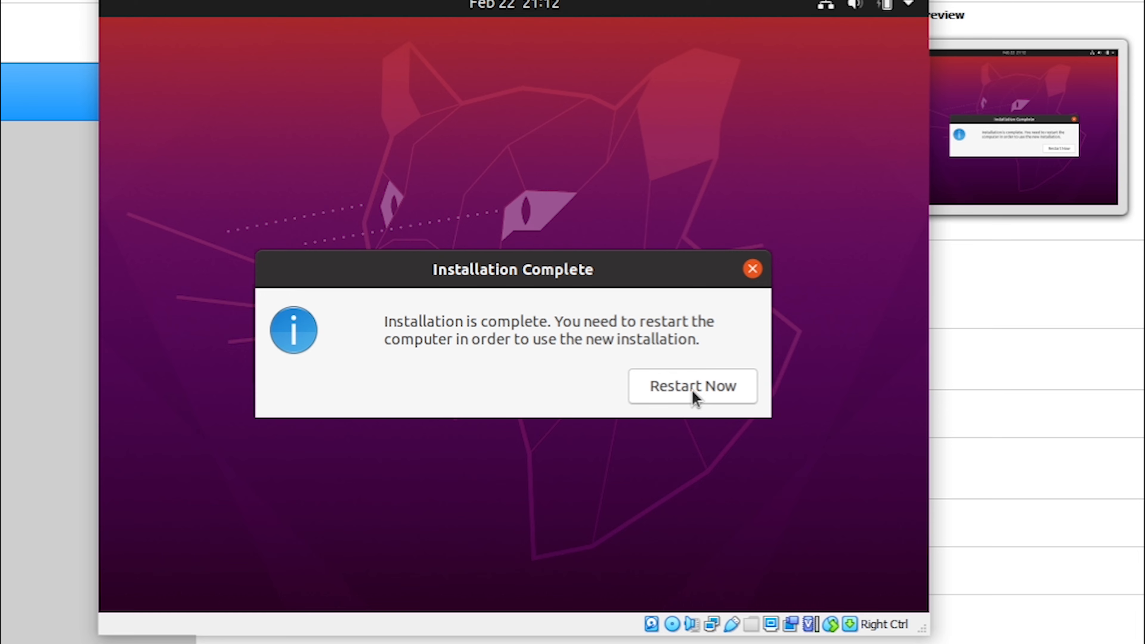
Restart the virtual machine into the new Ubuntu installation and log in to the user account with its password.
click(695, 397)
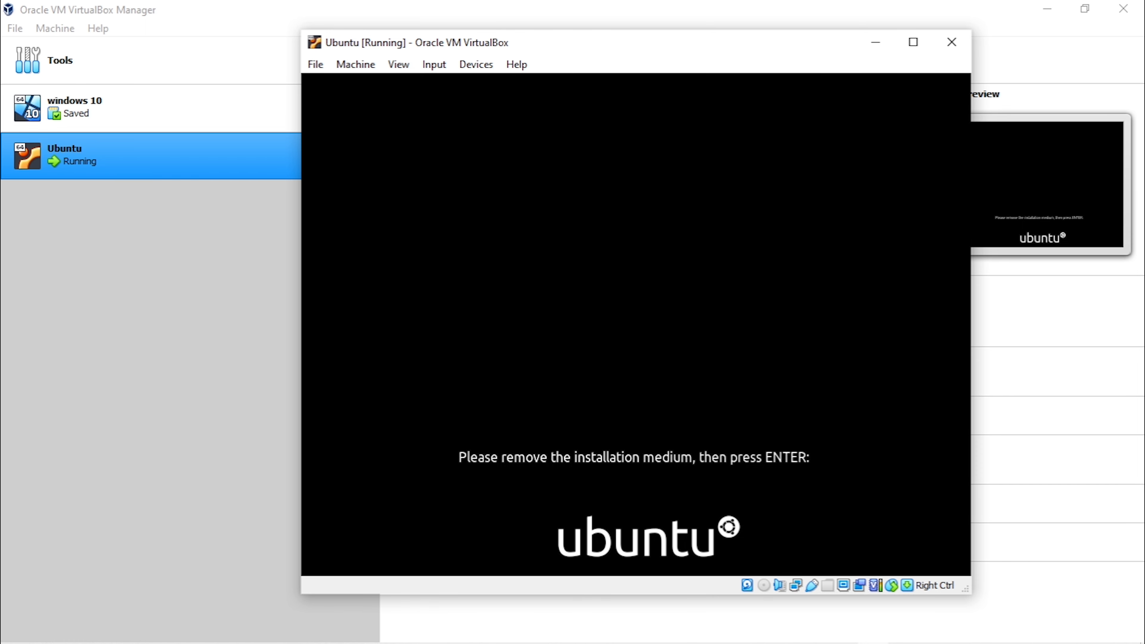
key(Return)
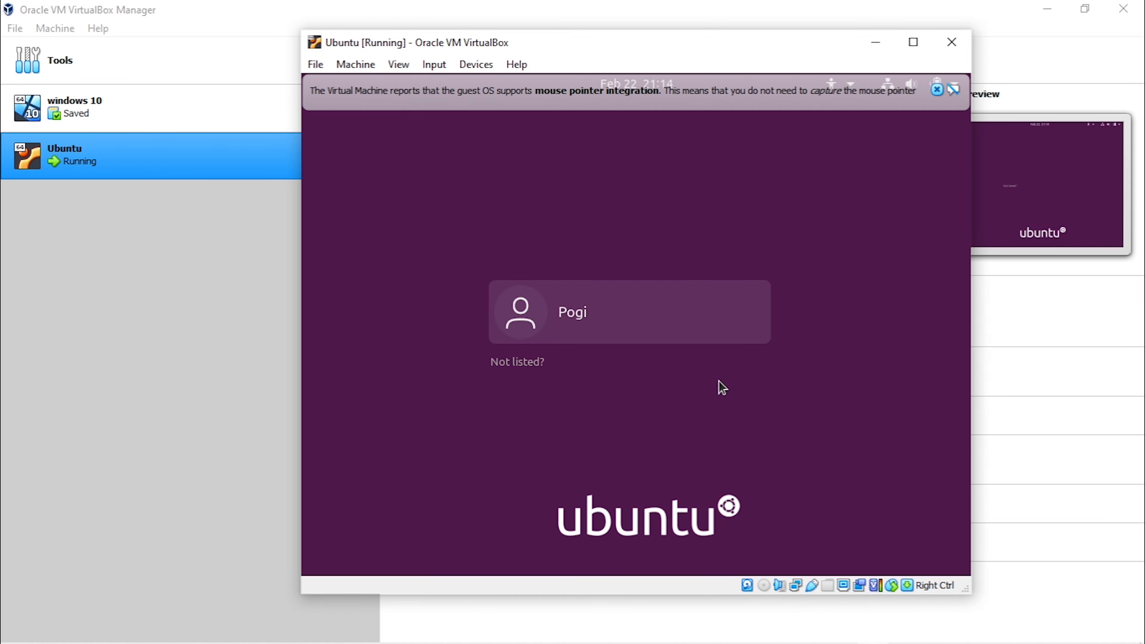
click(668, 339)
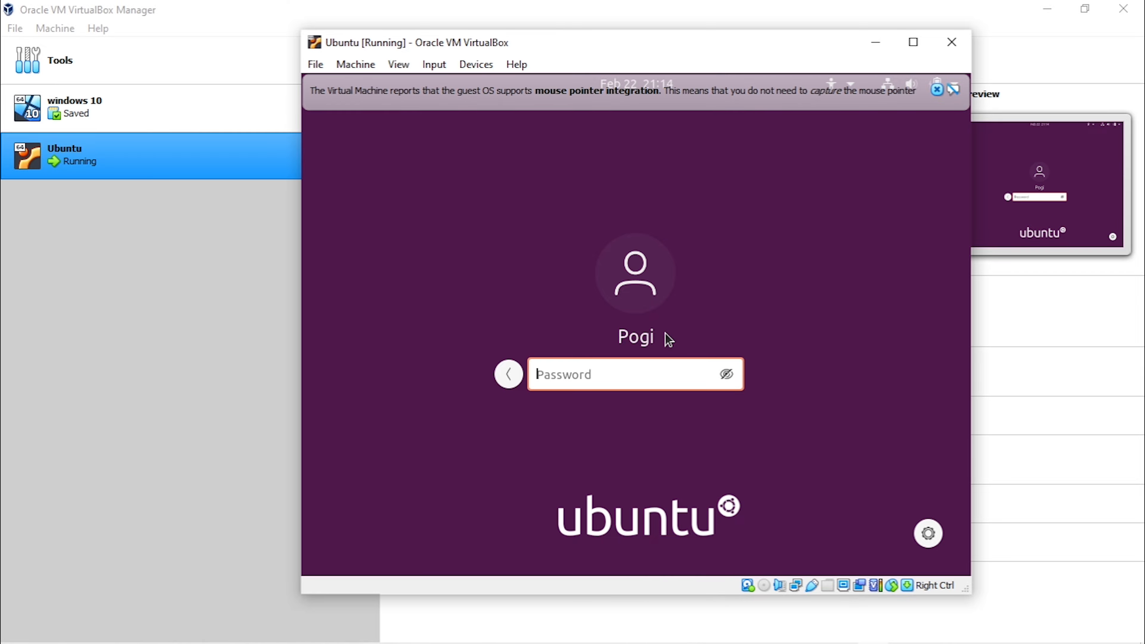
text(****)
key(Return)
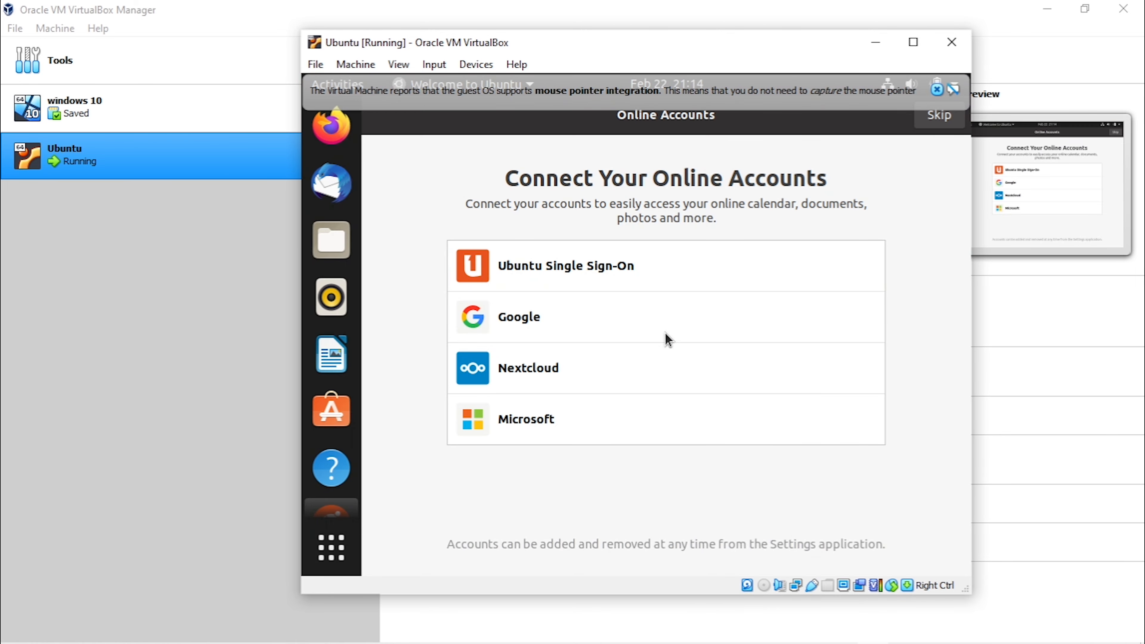
Complete the Ubuntu welcome setup, skipping online accounts and Livepatch and agreeing to send system info to Canonical.
click(937, 118)
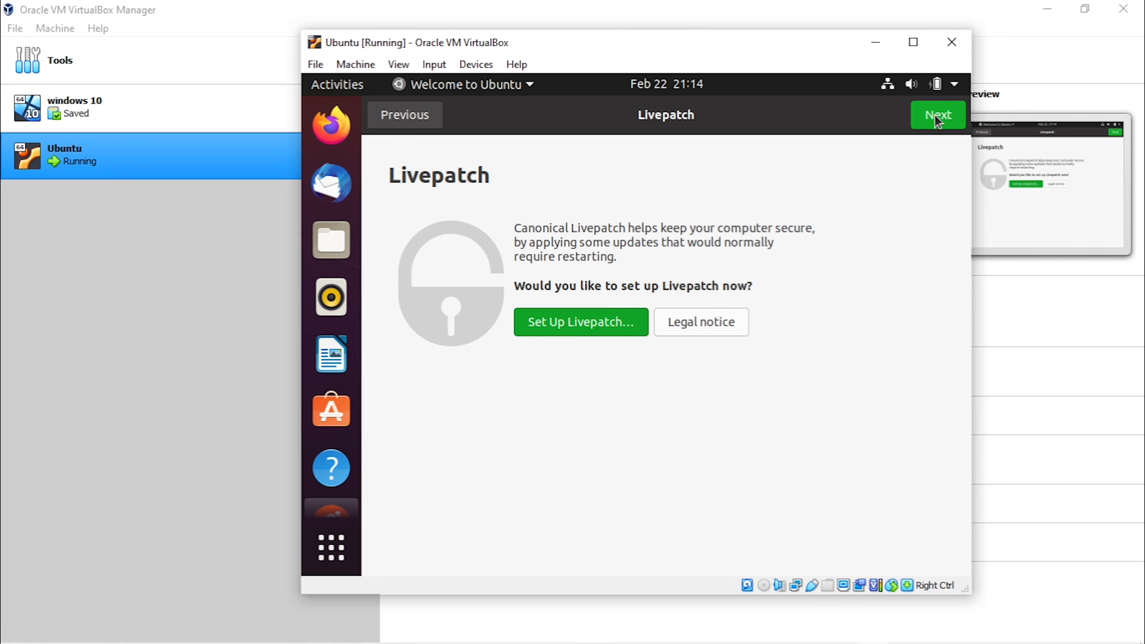
click(937, 119)
click(935, 116)
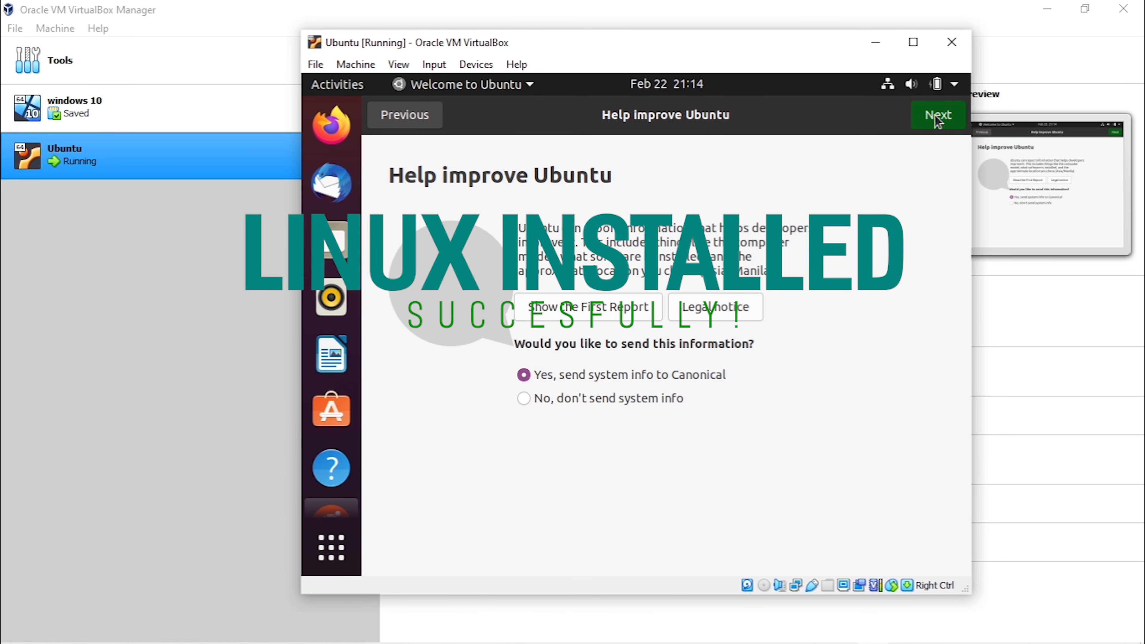
click(937, 118)
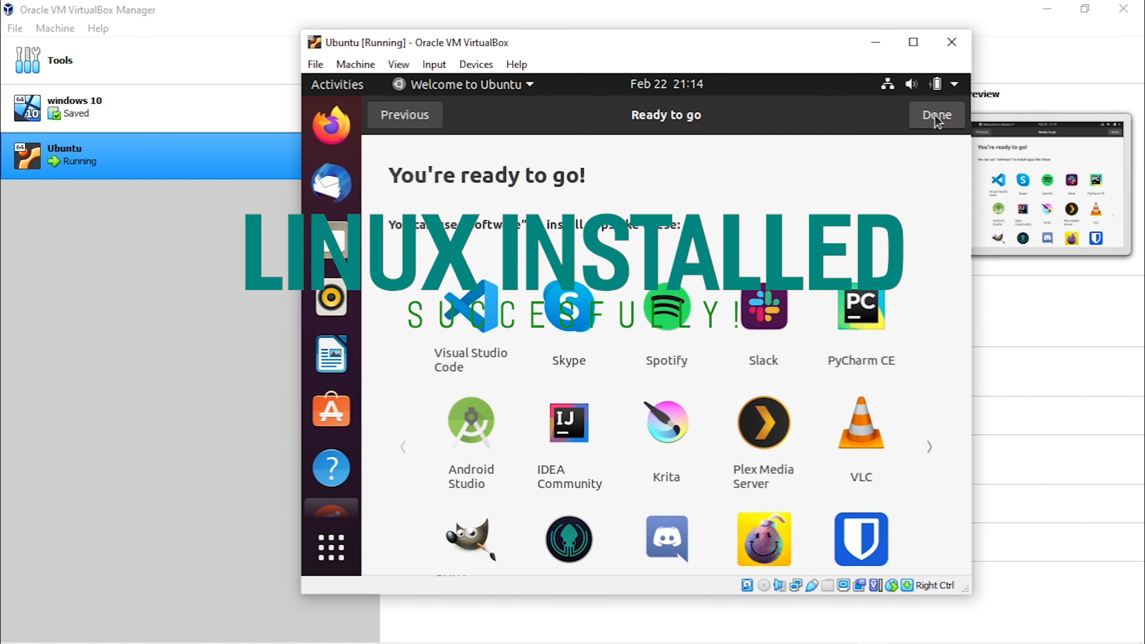
click(937, 118)
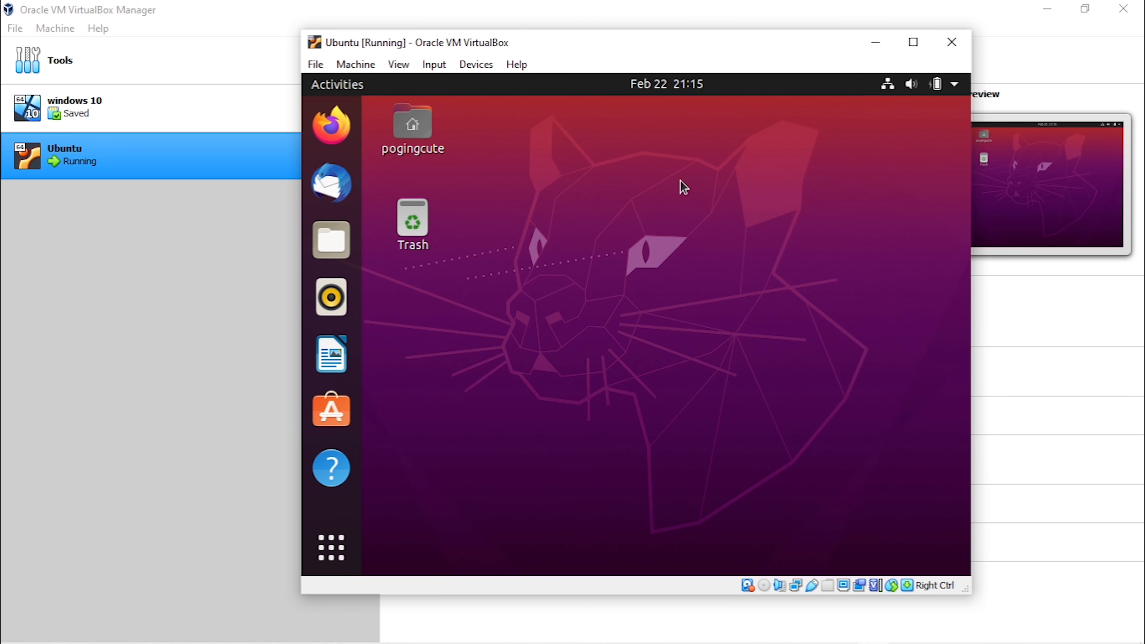
drag(679, 180, 599, 287)
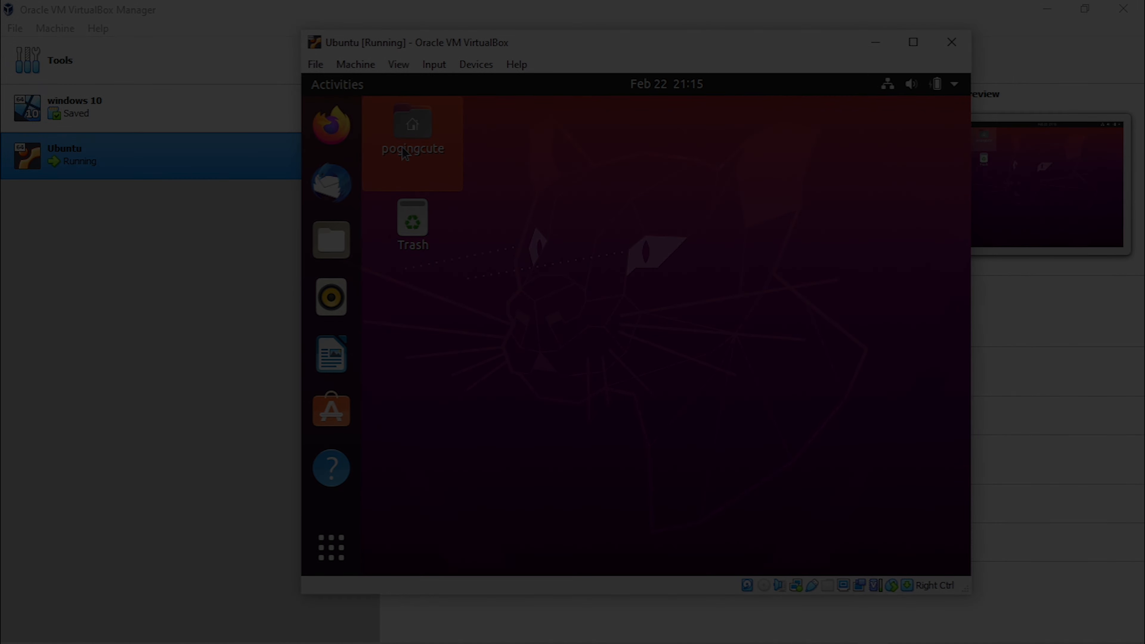